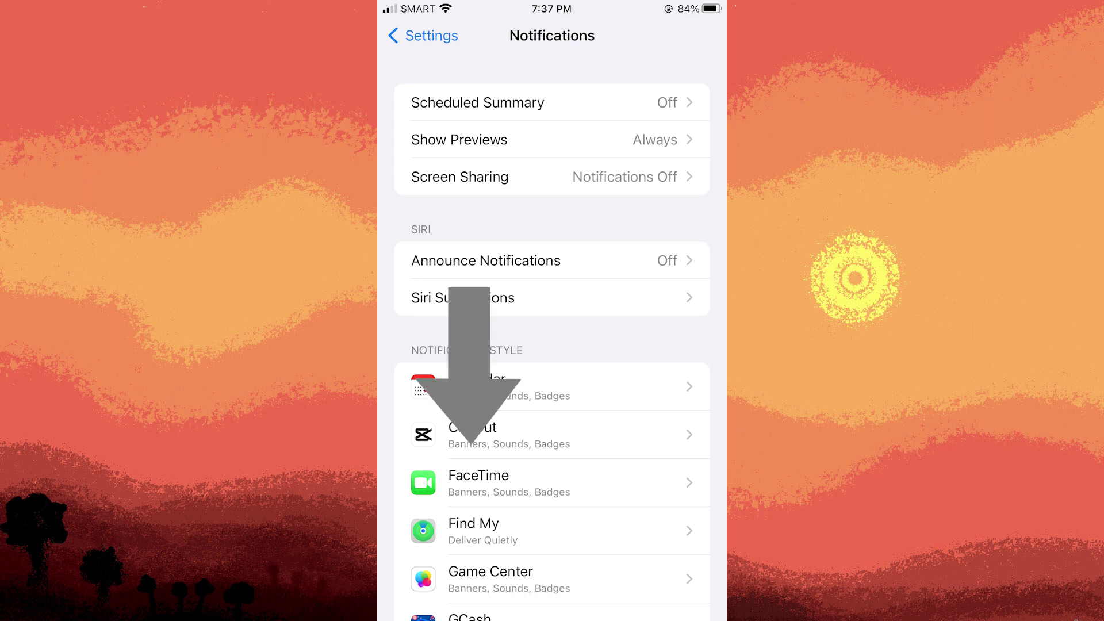
scroll(552, 345, "down", 15)
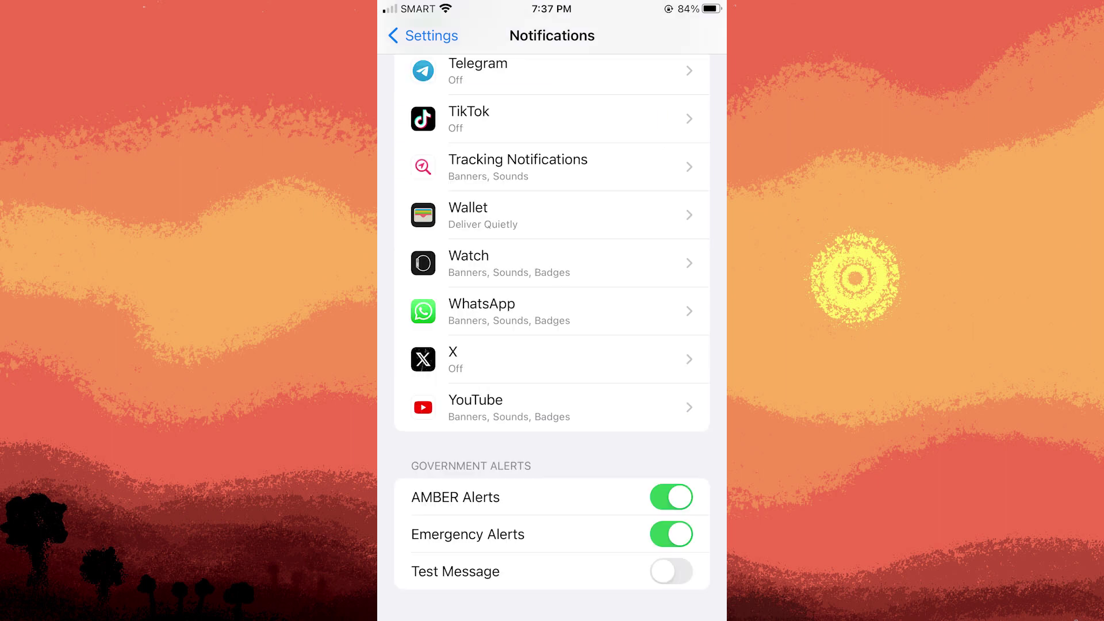